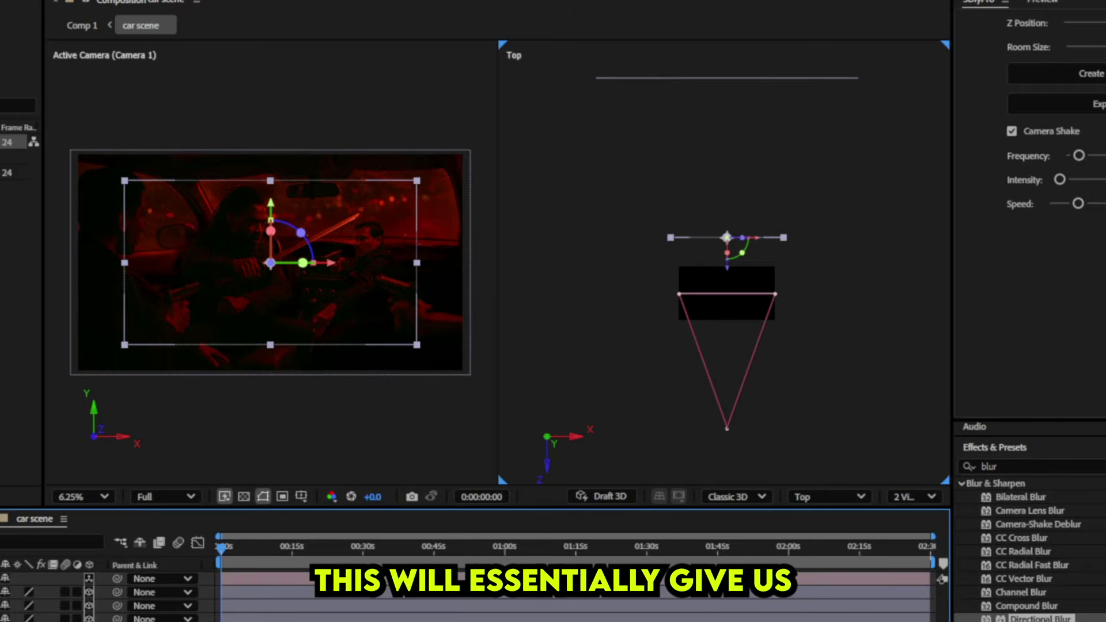
Scale Layer 5 to 170%, and push Layer 4 slightly back in depth with its scale set to 134%.
{"action": "left_click_drag", "start_coordinate": [244, 523], "coordinate": [248, 524]}
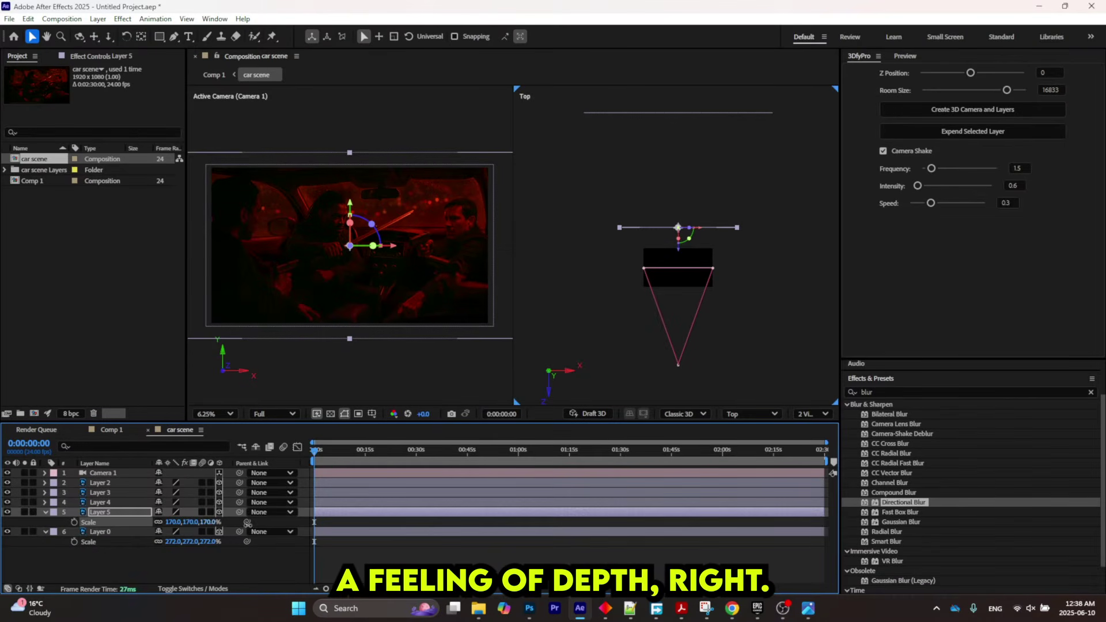
{"action": "left_click", "coordinate": [92, 503]}
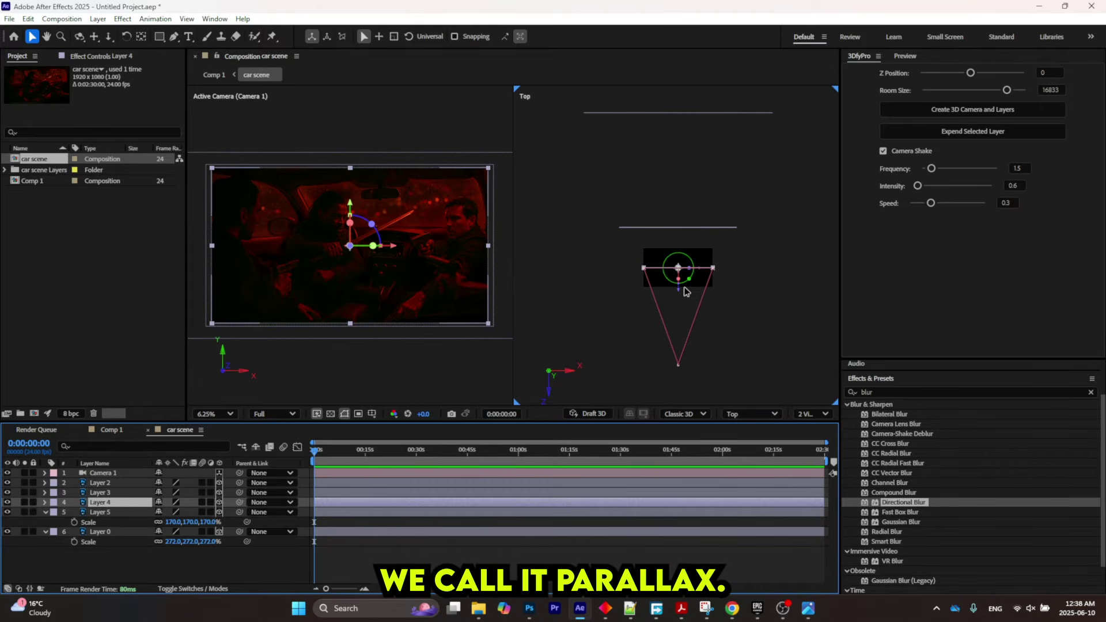
{"action": "mouse_move", "coordinate": [685, 289]}
{"action": "left_mouse_down"}
{"action": "mouse_move", "coordinate": [686, 272]}
{"action": "mouse_move", "coordinate": [687, 283]}
{"action": "left_mouse_up"}
{"action": "key", "text": "s"}
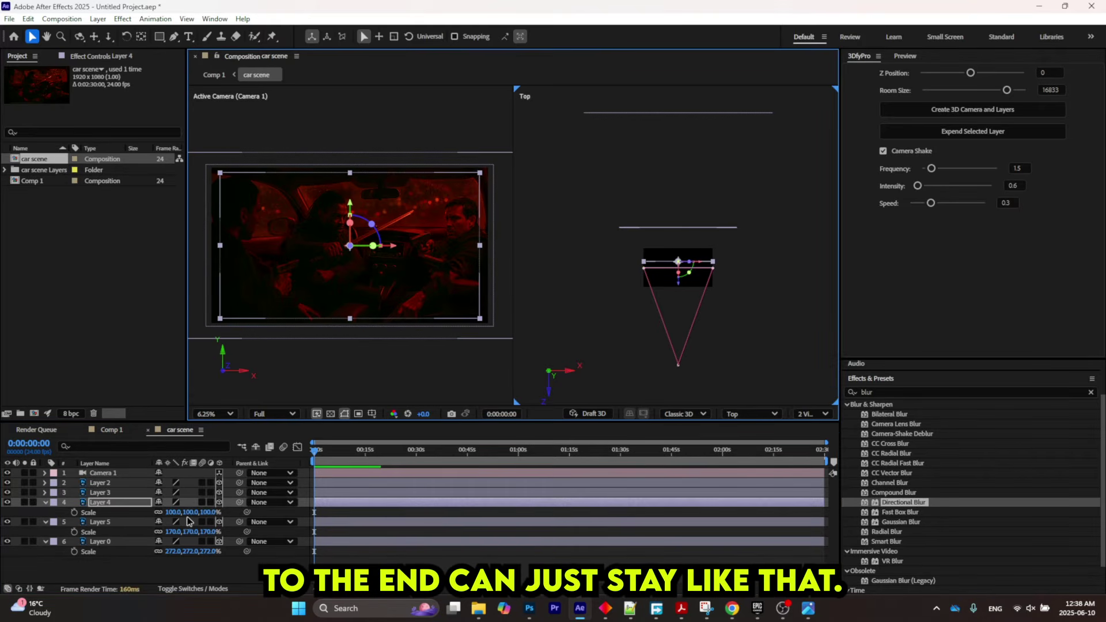
{"action": "left_click_drag", "start_coordinate": [194, 514], "coordinate": [206, 510]}
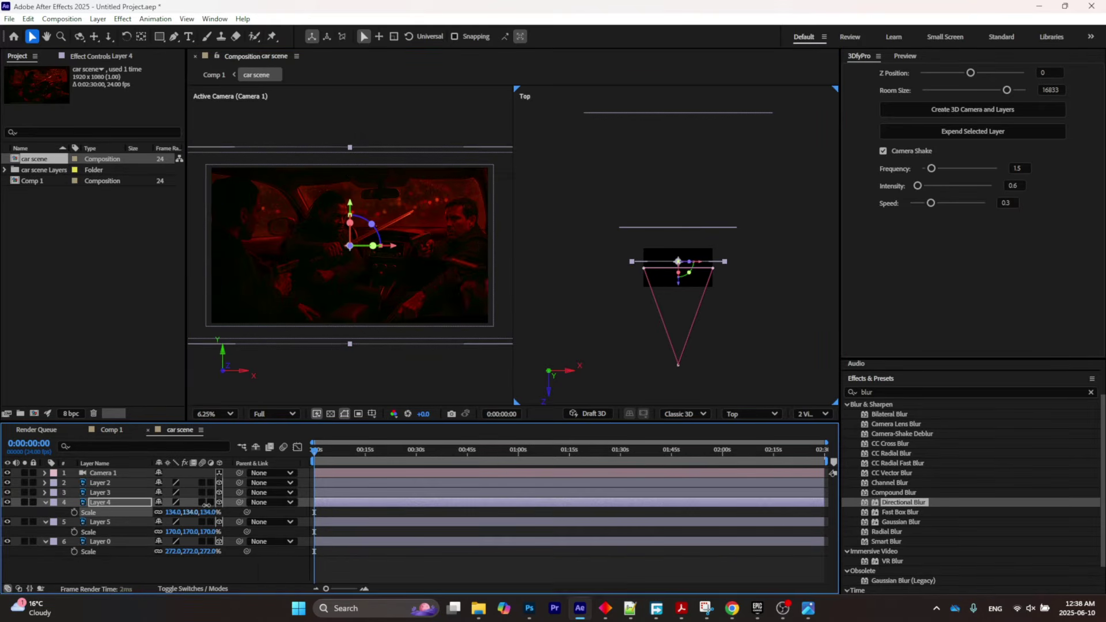
Move Layer 2 closer to the camera along its Z axis in the top view.
{"action": "left_click", "coordinate": [112, 494]}
{"action": "left_click", "coordinate": [109, 483]}
{"action": "left_click_drag", "start_coordinate": [679, 291], "coordinate": [682, 311]}
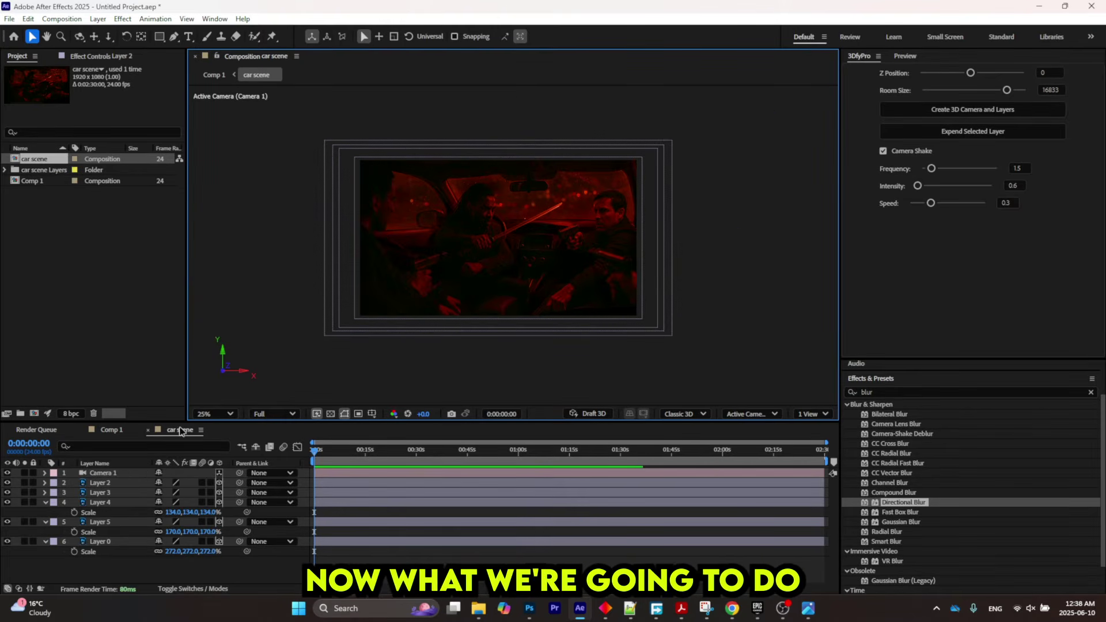
Animate Camera 1 forward with position keyframes at the start and at 0:00:05:22, setting the second Z position to -1864.7.
{"action": "left_click", "coordinate": [102, 473]}
{"action": "scroll", "coordinate": [484, 331], "scroll_direction": "up", "scroll_amount": 2}
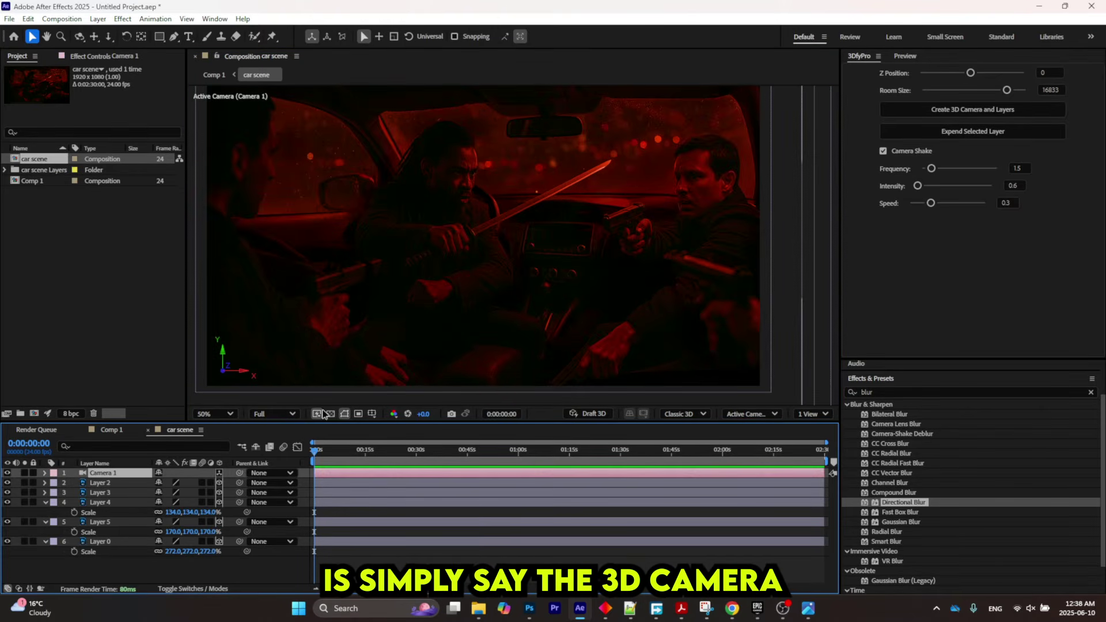
{"action": "key", "text": "p"}
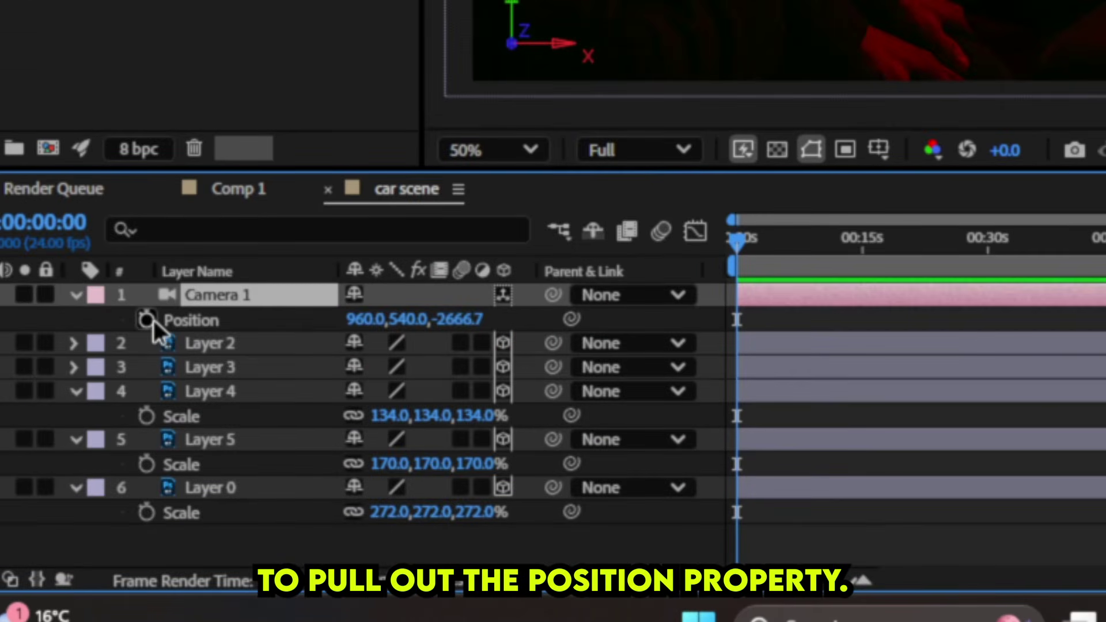
{"action": "left_click", "coordinate": [147, 320]}
{"action": "left_click_drag", "start_coordinate": [863, 247], "coordinate": [786, 250]}
{"action": "left_click_drag", "start_coordinate": [461, 319], "coordinate": [574, 319]}
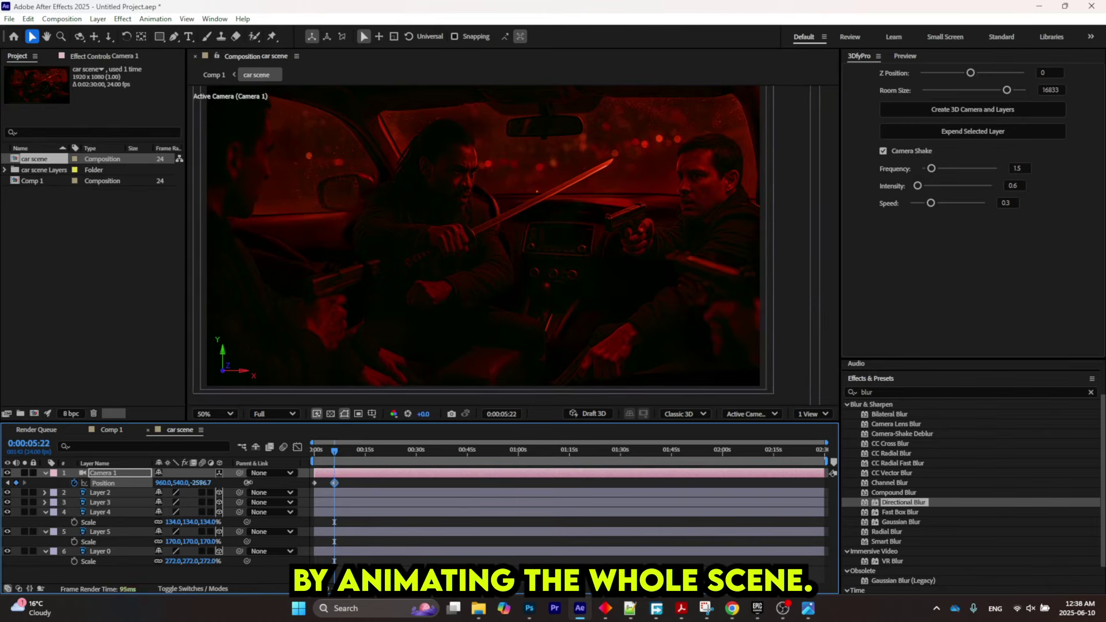
{"action": "left_click_drag", "start_coordinate": [205, 483], "coordinate": [562, 388]}
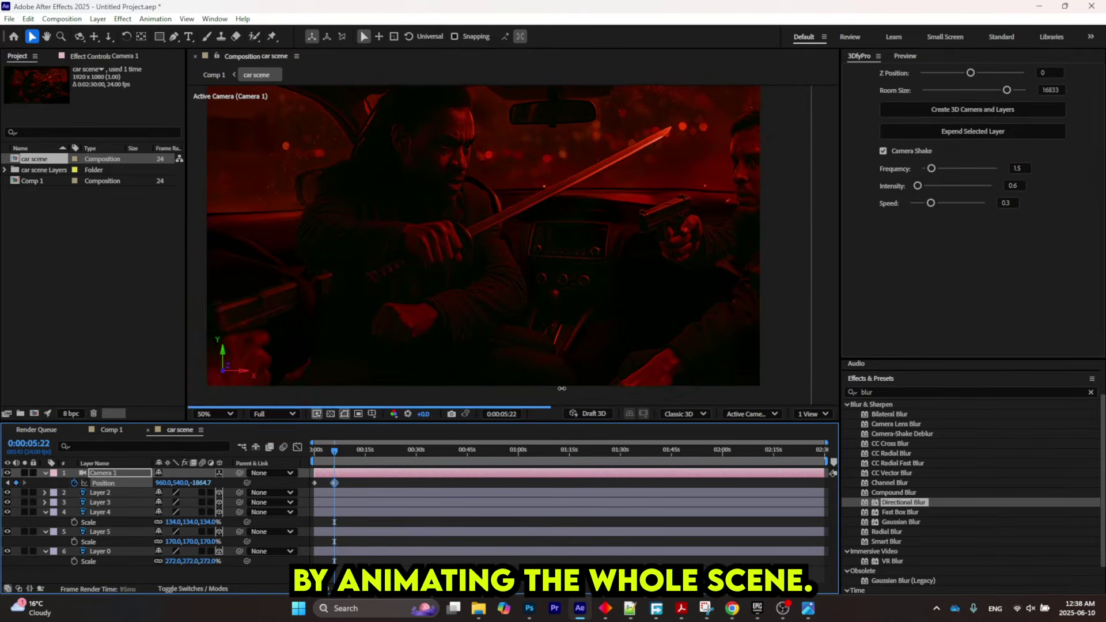
Set the preview resolution to Quarter and play the camera animation from the start.
{"action": "key", "text": "Home"}
{"action": "left_click", "coordinate": [292, 414]}
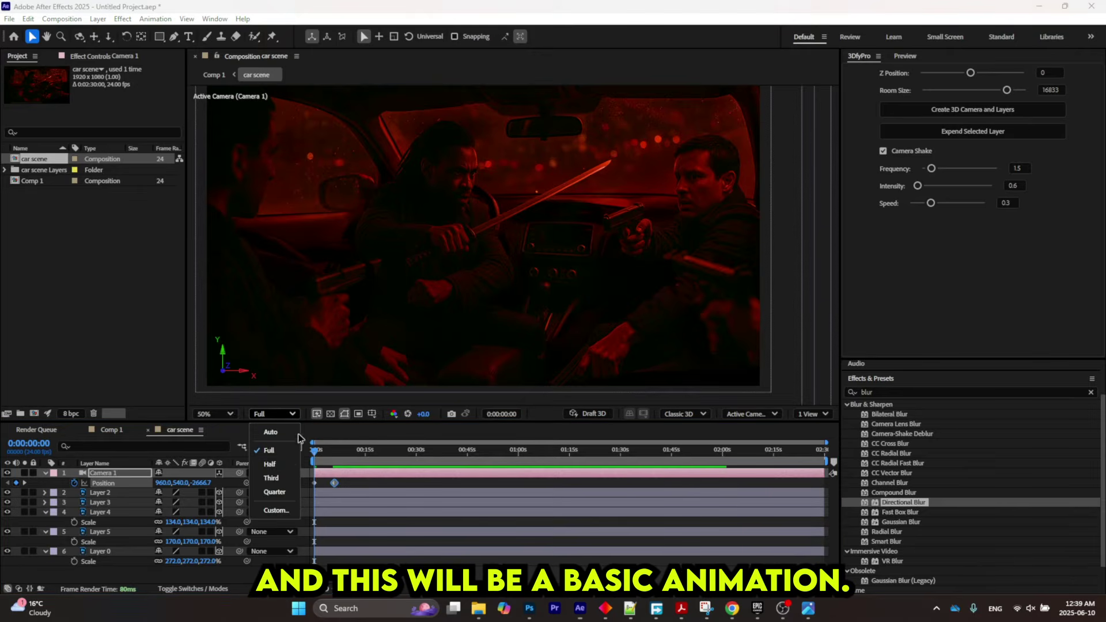
{"action": "left_click", "coordinate": [275, 492]}
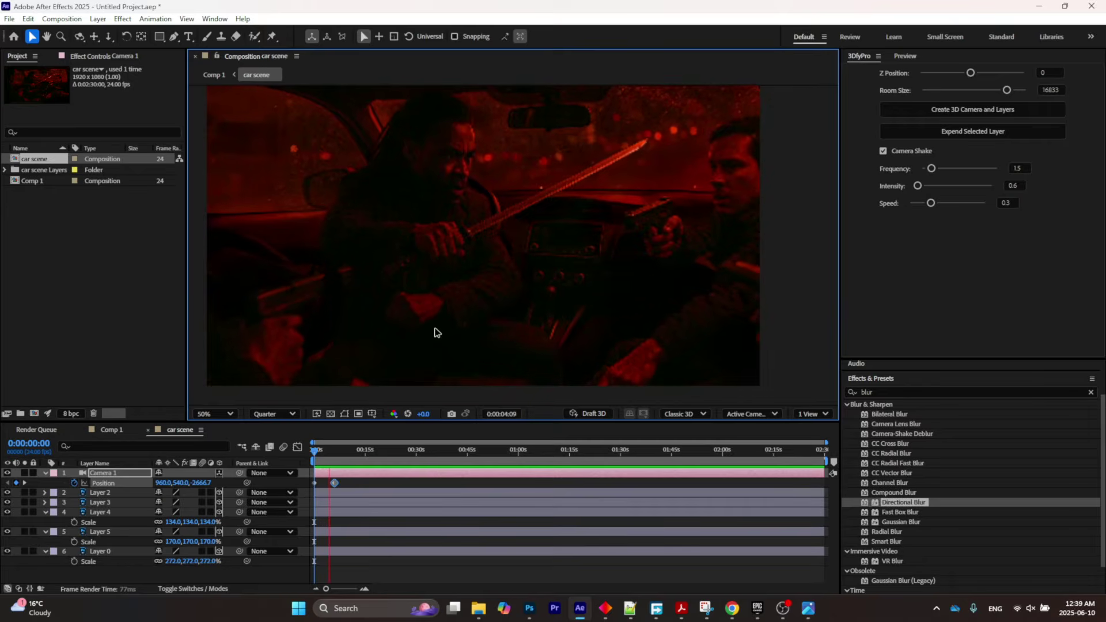
{"action": "left_click", "coordinate": [299, 436]}
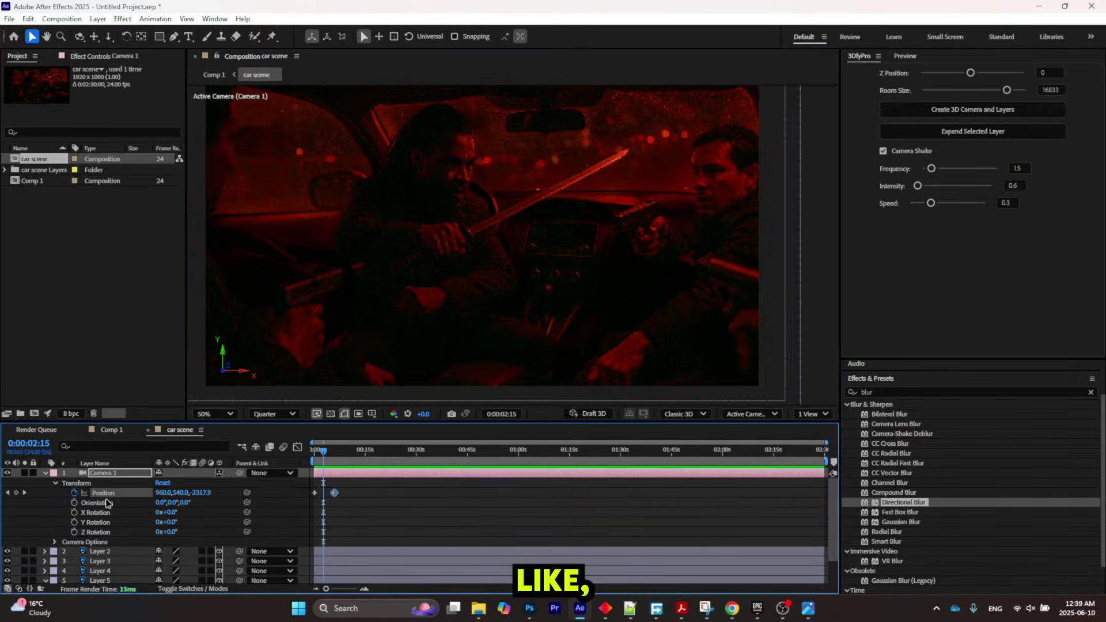
{"action": "left_click", "coordinate": [337, 449]}
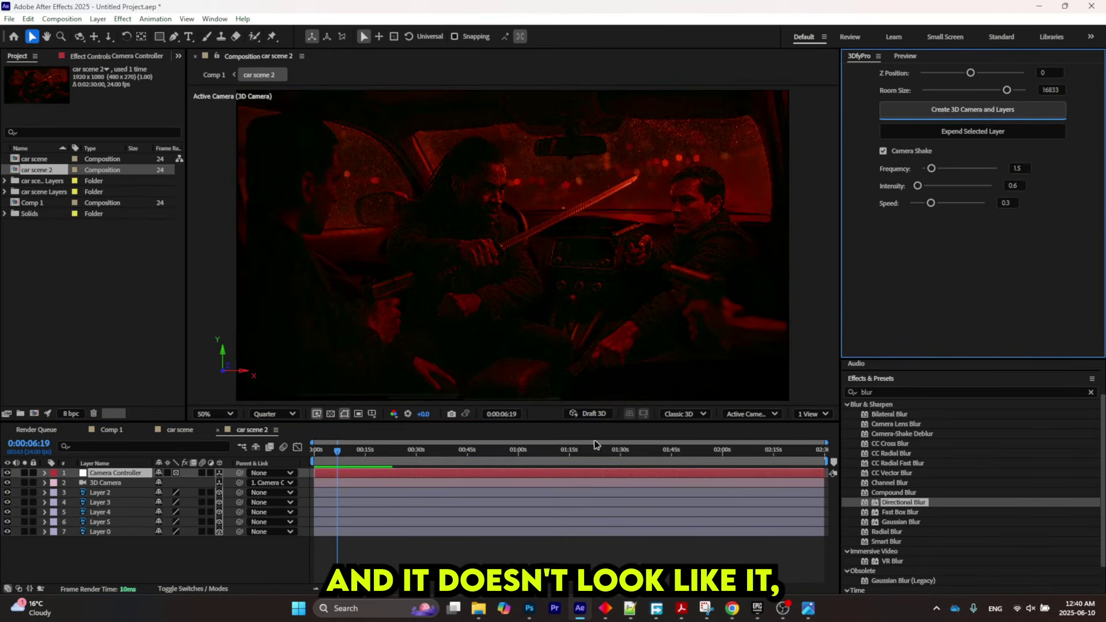
Display the car scene 2 composition in two views, with the camera view beside the top view.
{"action": "left_click", "coordinate": [812, 415]}
{"action": "left_click", "coordinate": [821, 446]}
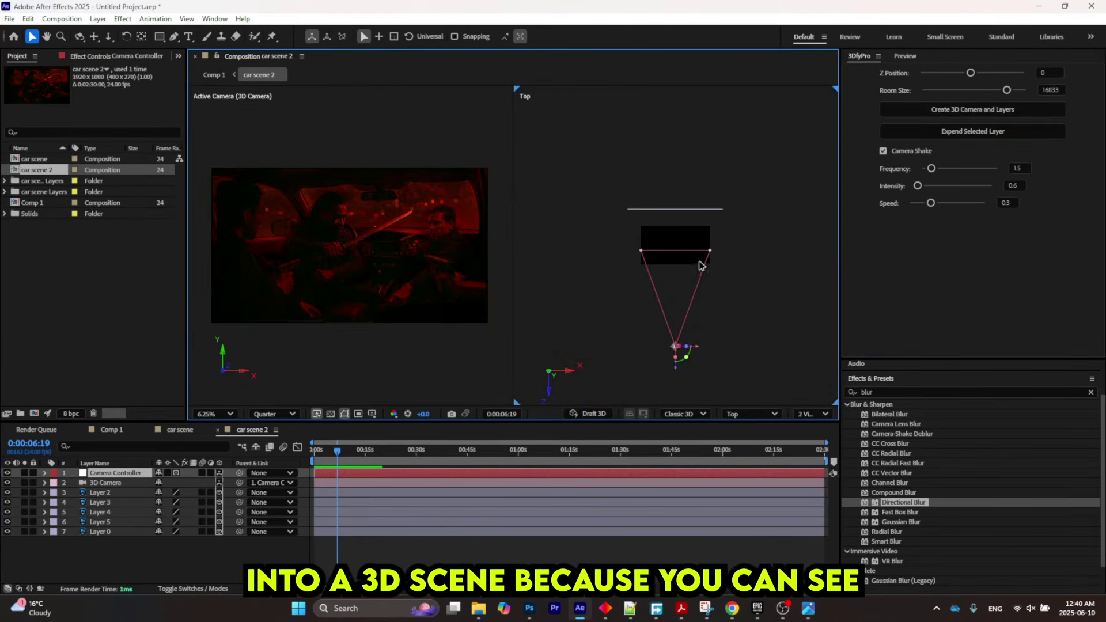
{"action": "scroll", "coordinate": [690, 233], "scroll_direction": "up", "scroll_amount": 3}
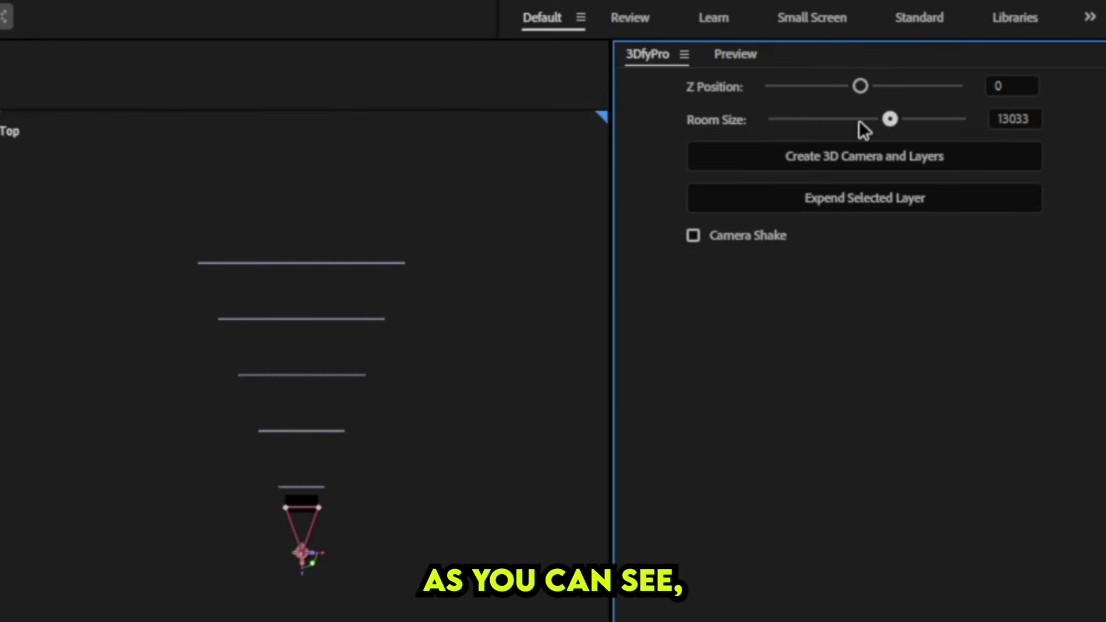
Try a smaller room size of 6067 for the 3D layers, and raise it to 18417.
{"action": "left_click_drag", "start_coordinate": [972, 96], "coordinate": [956, 98]}
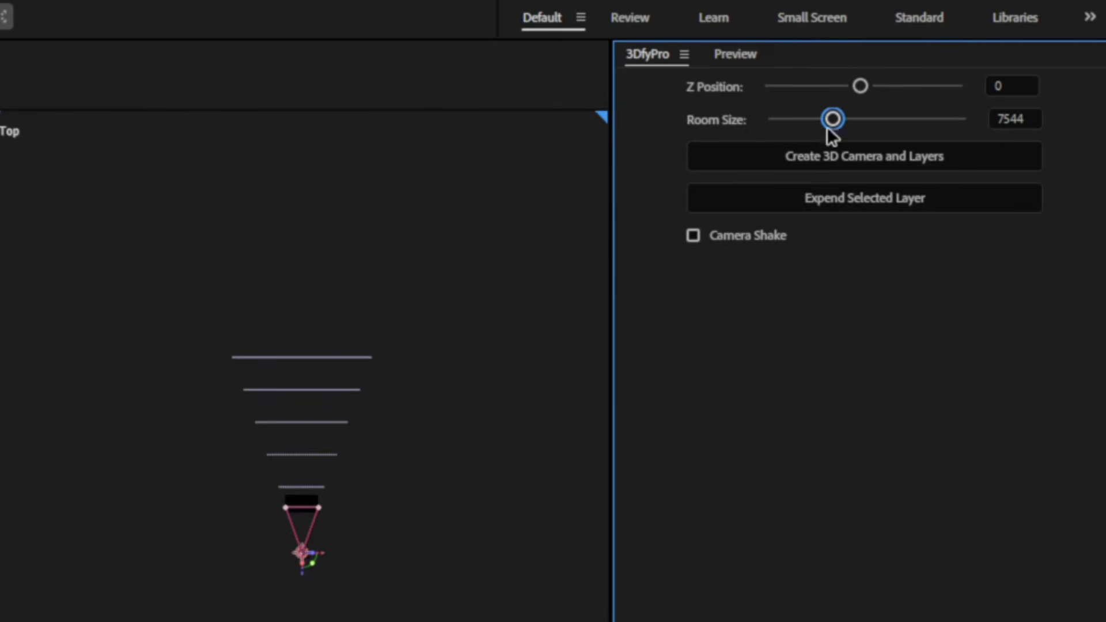
{"action": "left_click_drag", "start_coordinate": [832, 119], "coordinate": [809, 121]}
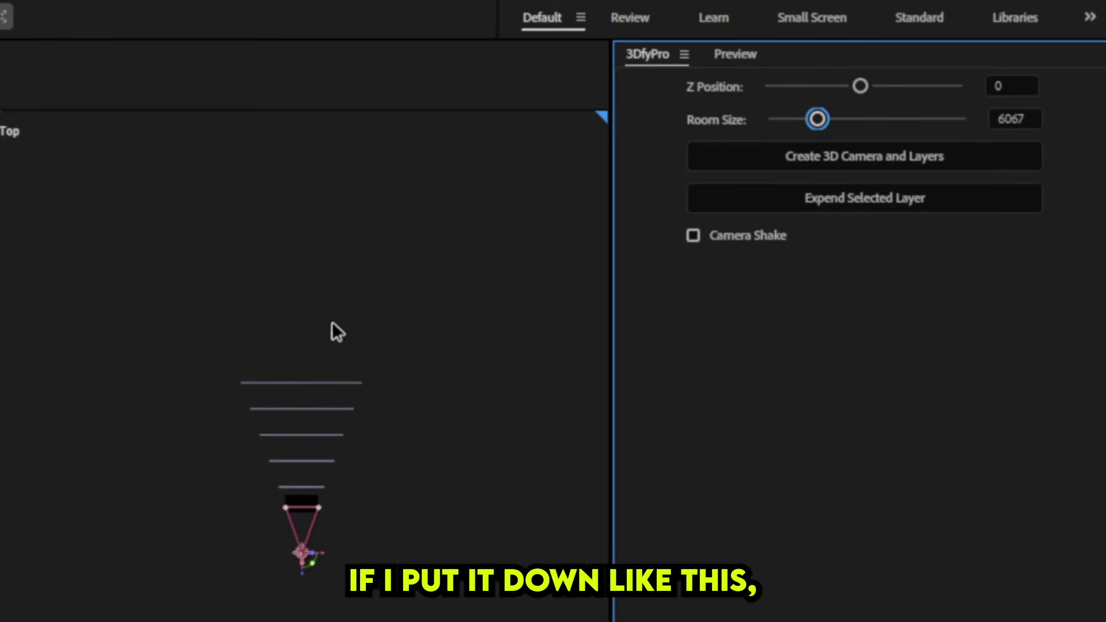
{"action": "left_click_drag", "start_coordinate": [328, 321], "coordinate": [302, 544]}
{"action": "left_click", "coordinate": [456, 553]}
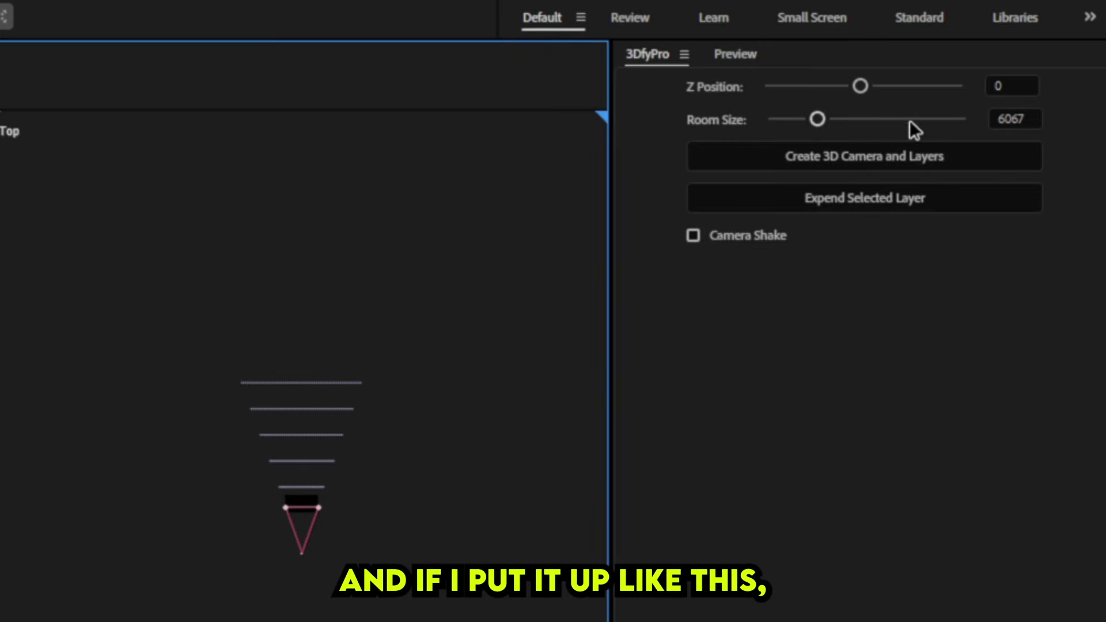
{"action": "left_click_drag", "start_coordinate": [910, 122], "coordinate": [957, 119]}
{"action": "left_click_drag", "start_coordinate": [382, 565], "coordinate": [311, 190]}
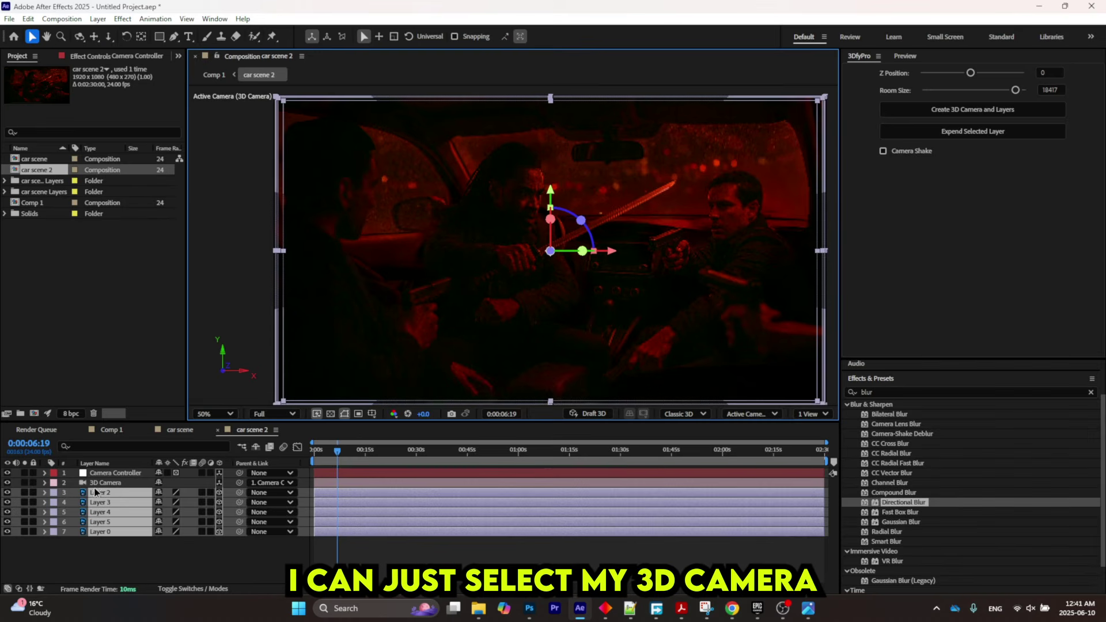
Animate the 3D Camera's Z position from a keyframe at the composition start, and enable Camera Shake.
{"action": "left_click", "coordinate": [113, 484]}
{"action": "key", "text": "u"}
{"action": "key", "text": "Home"}
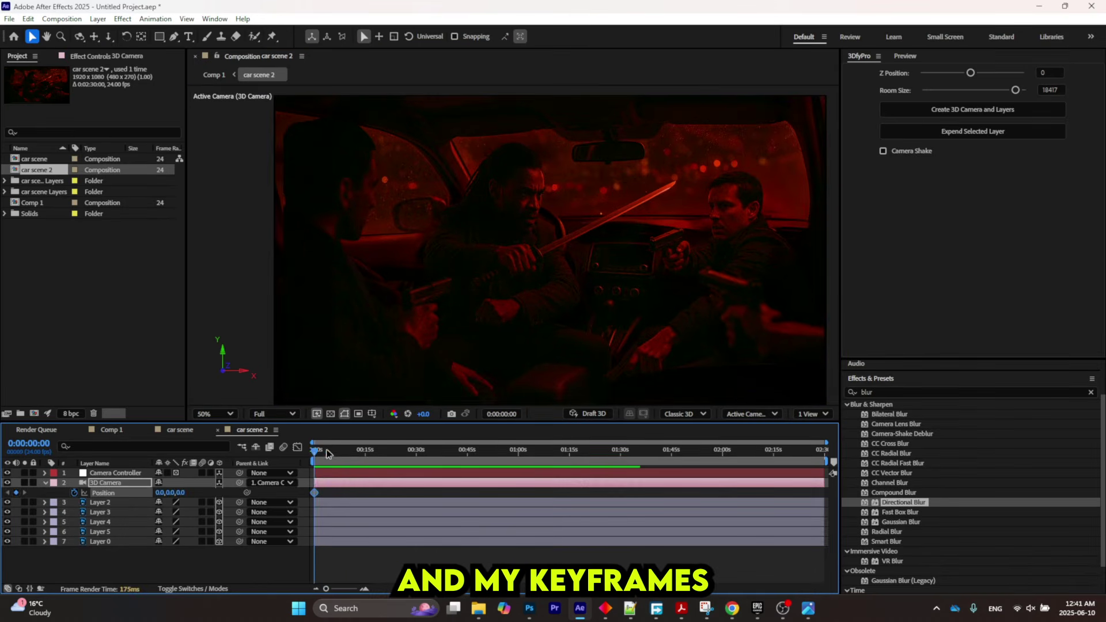
{"action": "left_click_drag", "start_coordinate": [183, 493], "coordinate": [253, 493]}
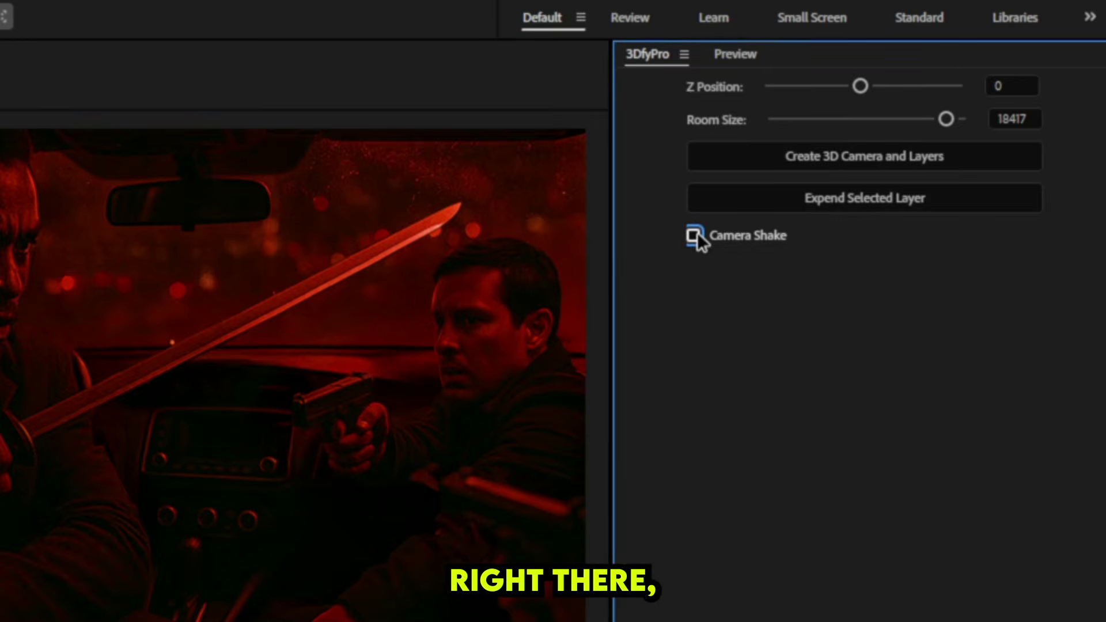
{"action": "left_click", "coordinate": [884, 150]}
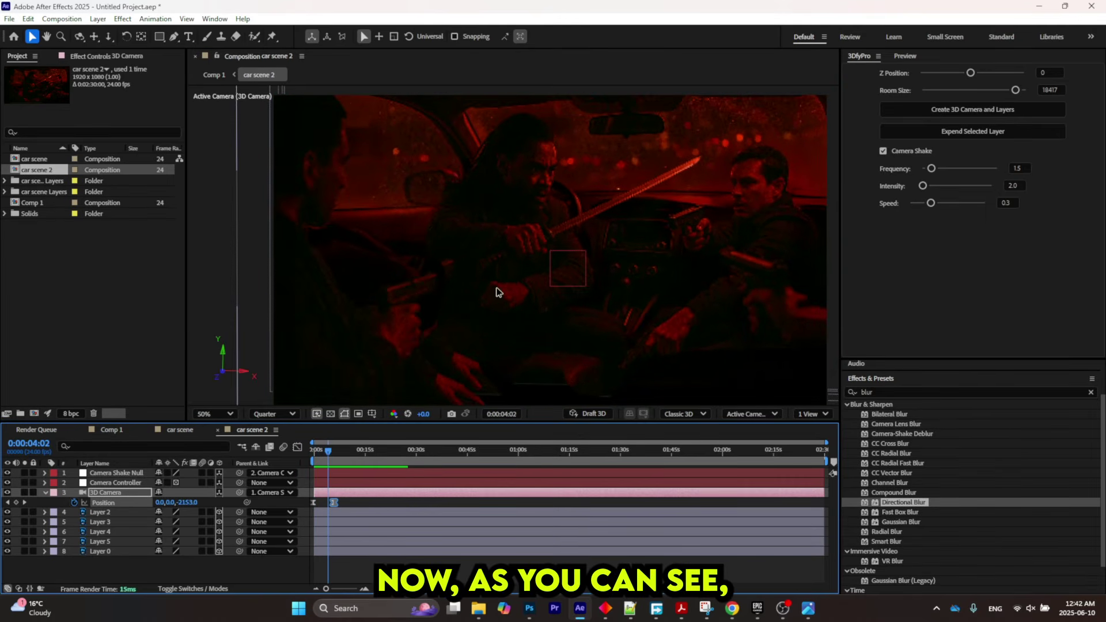
Play back the finished car scene 2 animation in Comp 1.
{"action": "left_click", "coordinate": [118, 431]}
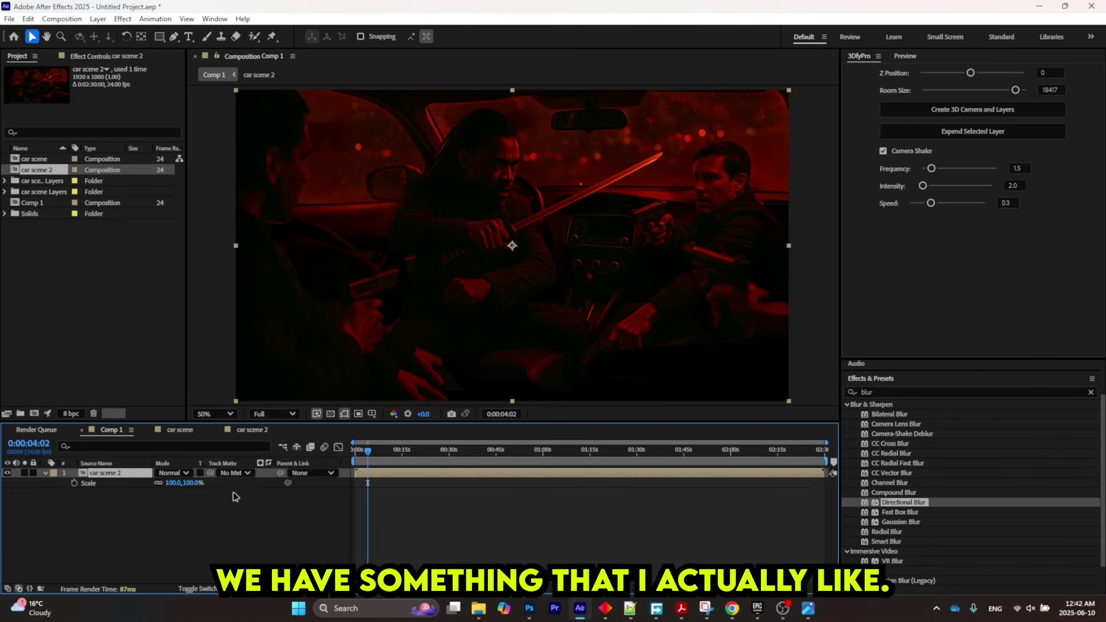
{"action": "key", "text": "space"}
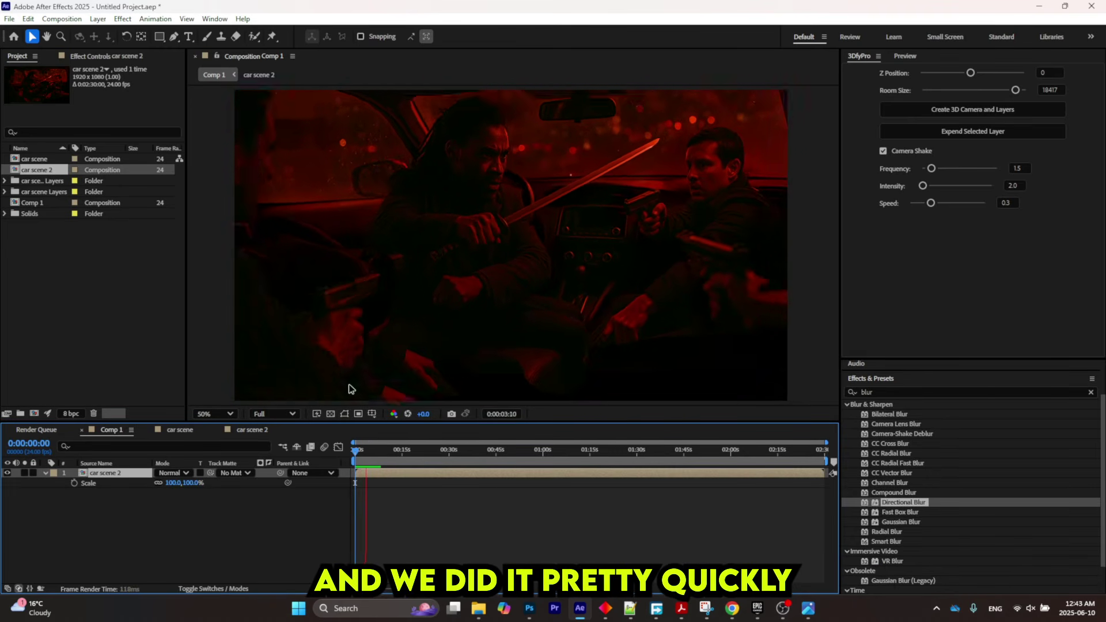
{"action": "key", "text": "space"}
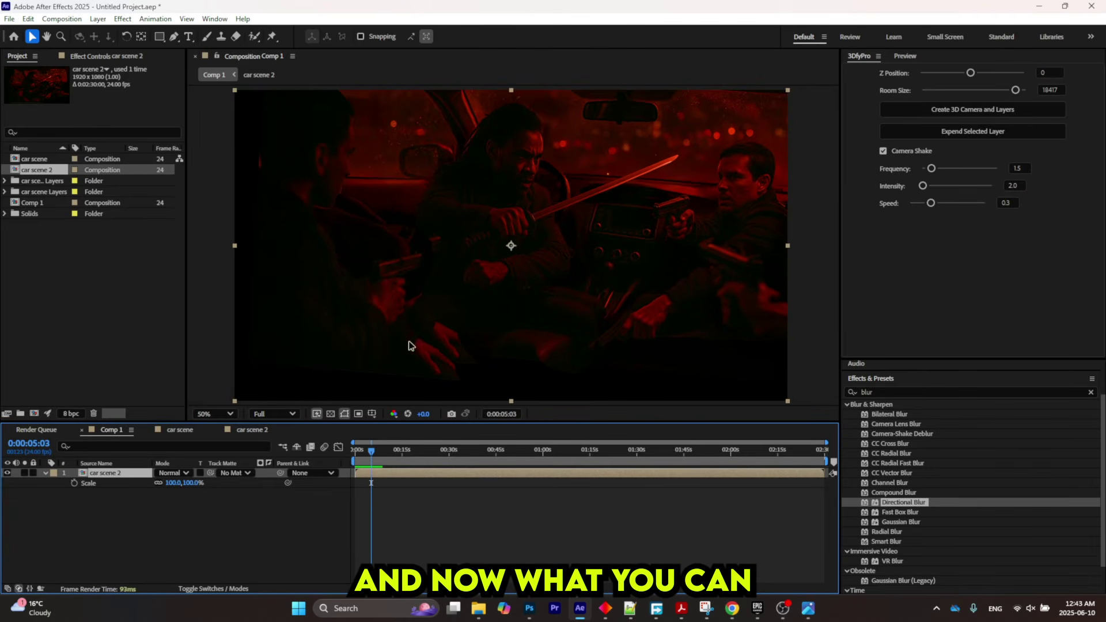
{"action": "left_click_drag", "start_coordinate": [441, 299], "coordinate": [433, 319]}
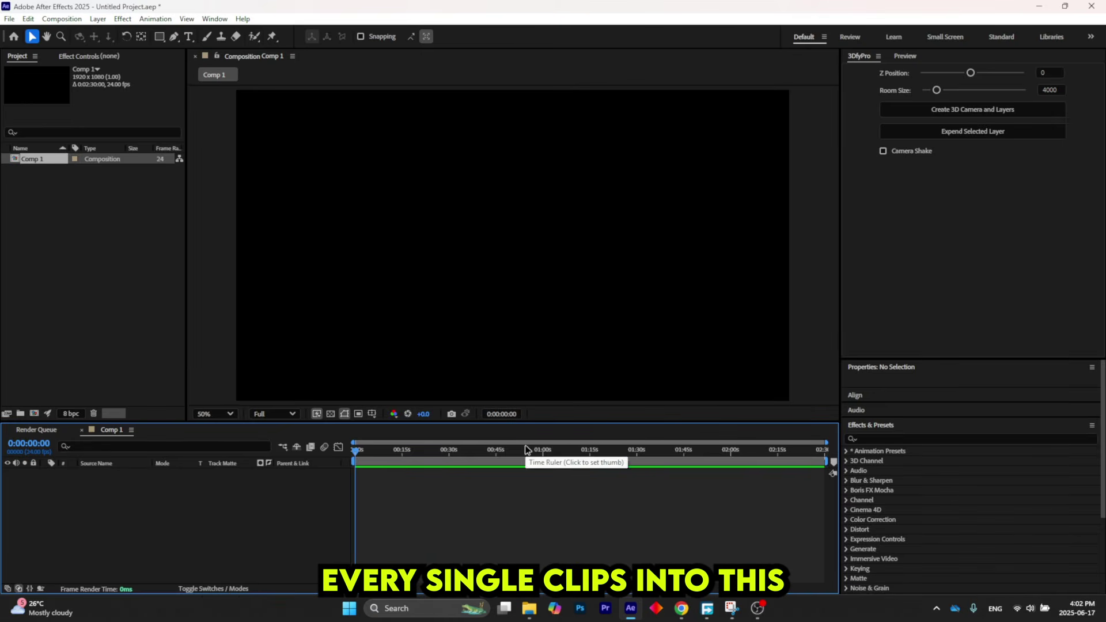
Import 3d render.mp4, explosion scene.mp4 and the scne 1 netflix.mp4 clip from the Downloads folder into the project.
{"action": "left_click", "coordinate": [531, 609]}
{"action": "scroll", "coordinate": [789, 456], "scroll_direction": "down", "scroll_amount": 5}
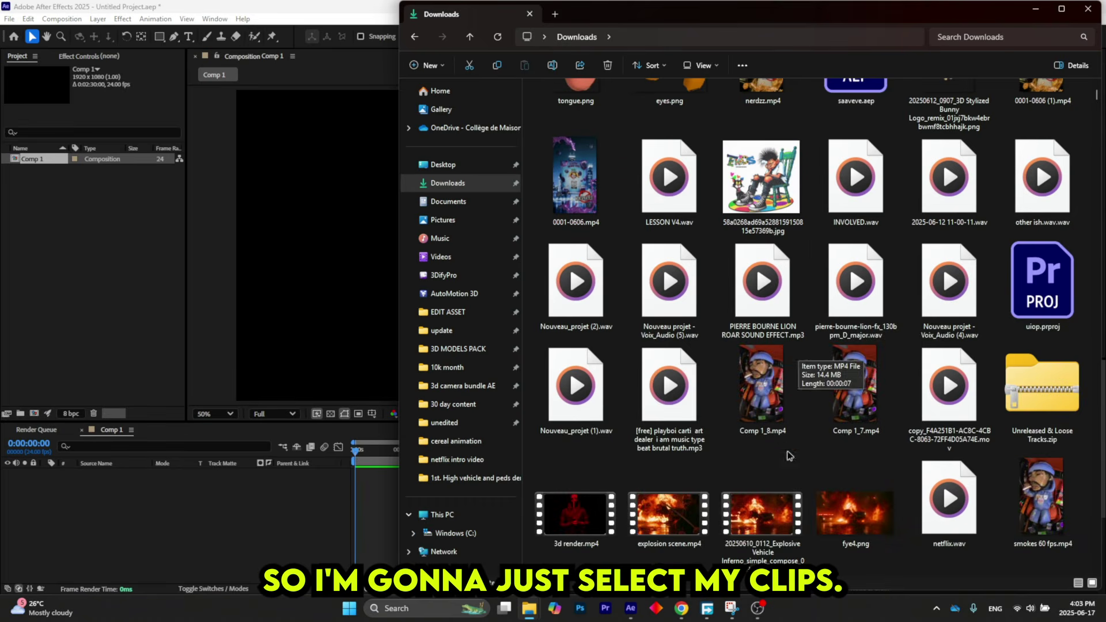
{"action": "left_click", "coordinate": [575, 513]}
{"action": "left_click", "coordinate": [668, 513], "text": "ctrl"}
{"action": "left_click_drag", "start_coordinate": [669, 513], "coordinate": [92, 231]}
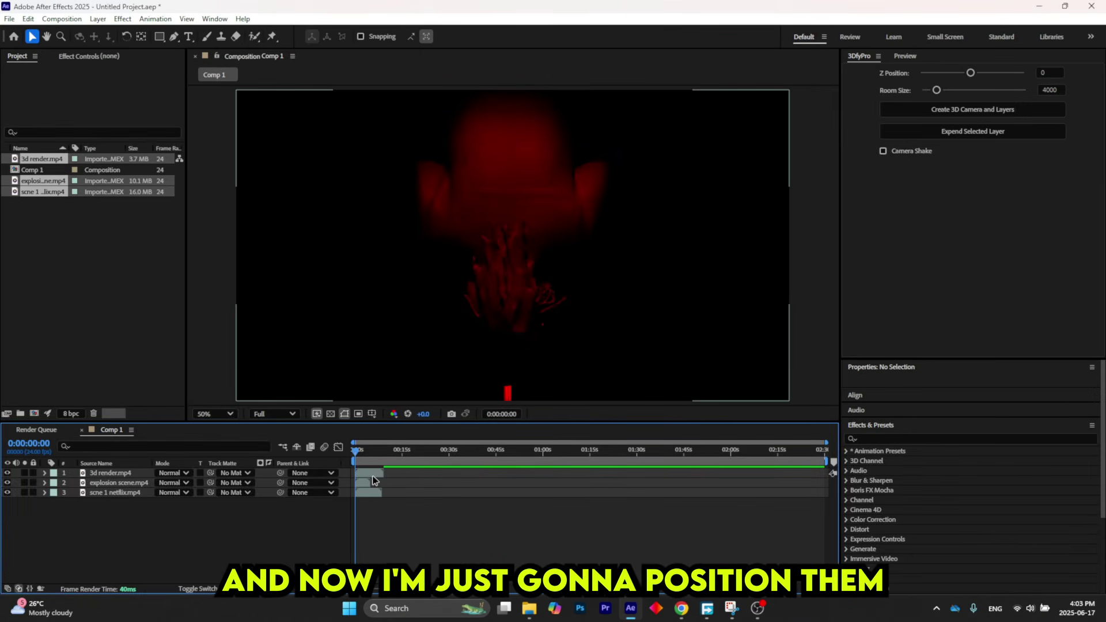
Stagger the clips in Comp 1, starting explosion scene.mp4 at about 5 s and 3d render.mp4 at about 15 s.
{"action": "mouse_move", "coordinate": [372, 473]}
{"action": "left_mouse_down"}
{"action": "mouse_move", "coordinate": [418, 473]}
{"action": "mouse_move", "coordinate": [382, 485]}
{"action": "left_mouse_up"}
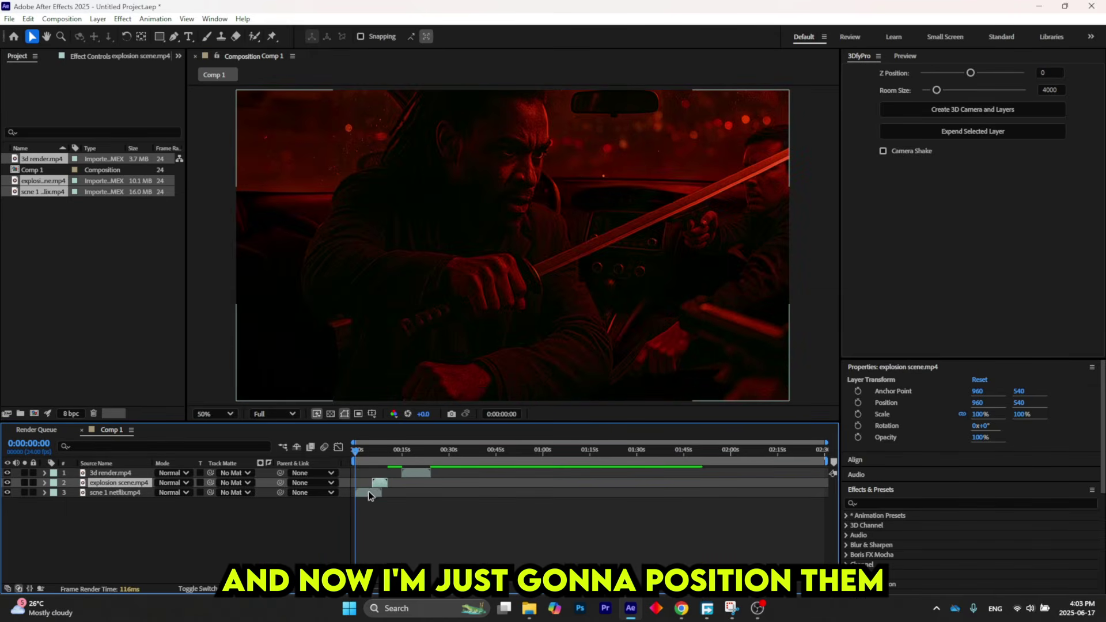
{"action": "left_click", "coordinate": [378, 485]}
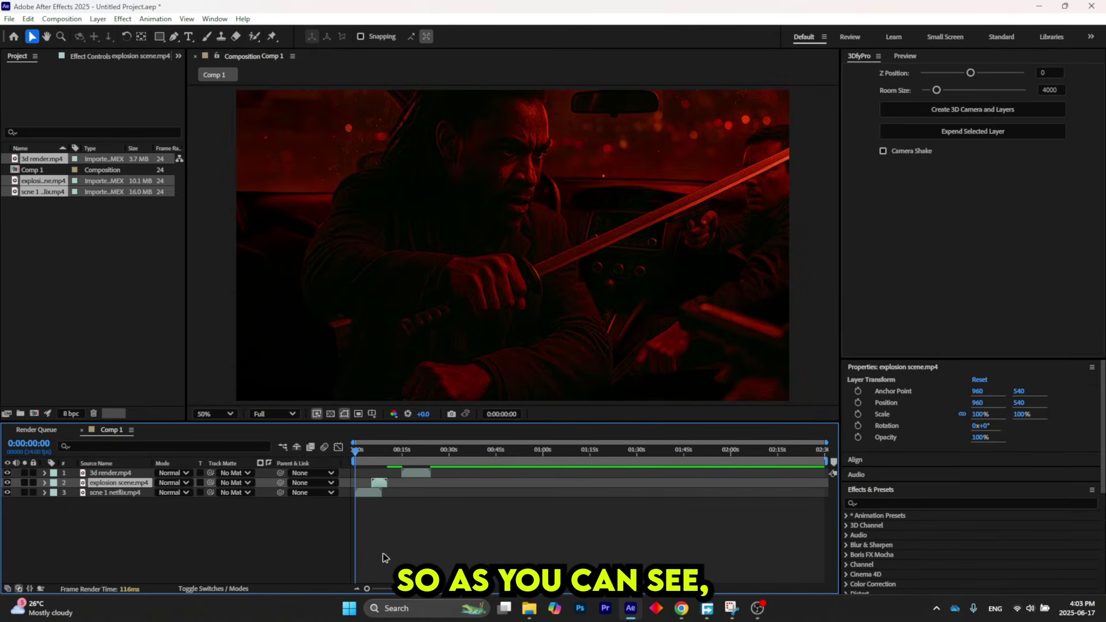
{"action": "left_click_drag", "start_coordinate": [367, 589], "coordinate": [390, 589]}
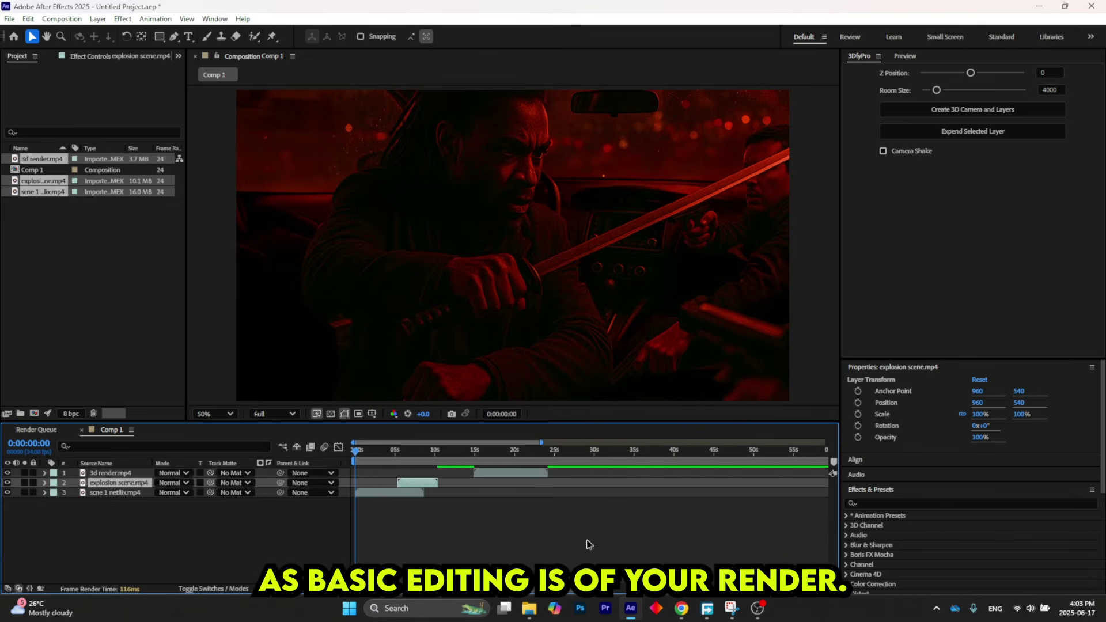
Preview the sequence and move the clips earlier, with explosion scene.mp4 starting at 0:00:04:05 and 3d render.mp4 following near its end.
{"action": "key", "text": "space"}
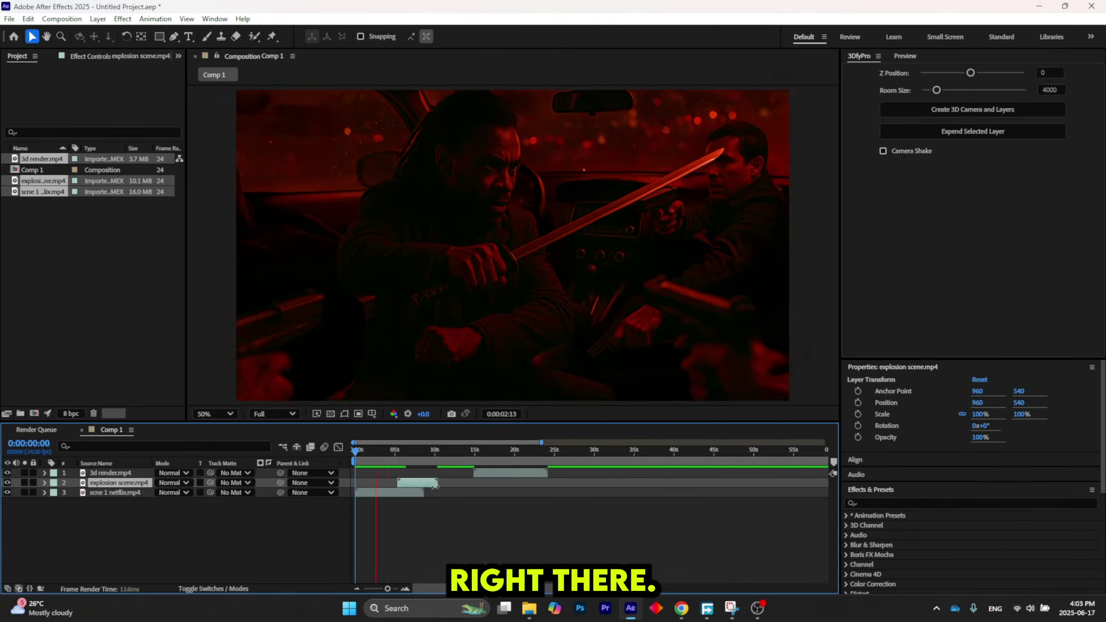
{"action": "key", "text": "space"}
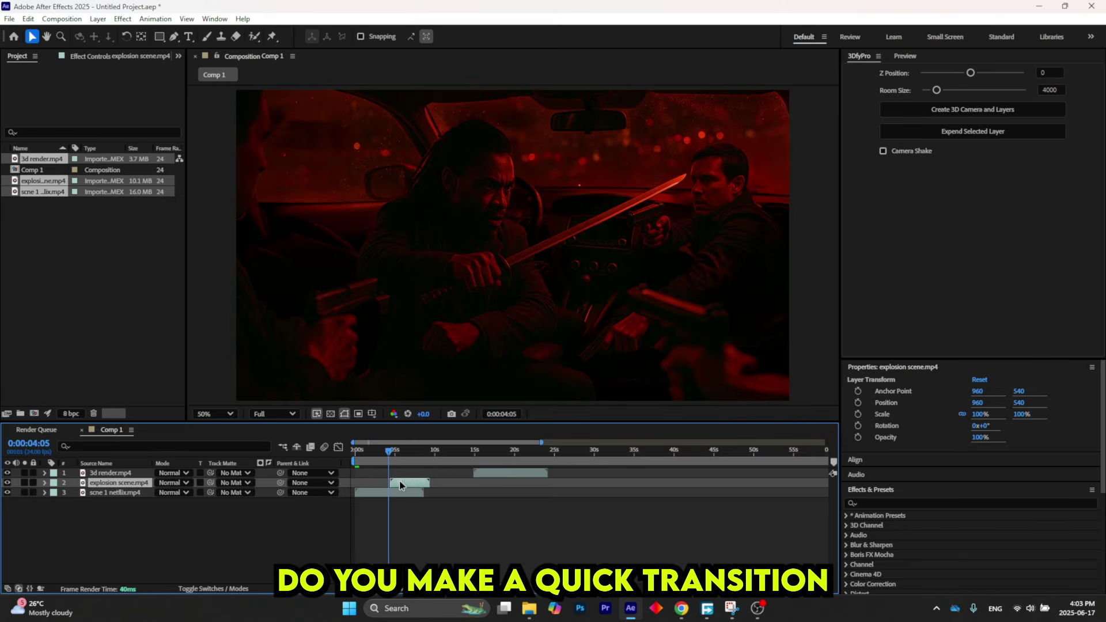
{"action": "left_click_drag", "start_coordinate": [401, 486], "coordinate": [404, 454]}
{"action": "left_click_drag", "start_coordinate": [506, 474], "coordinate": [450, 473]}
{"action": "left_click", "coordinate": [455, 454]}
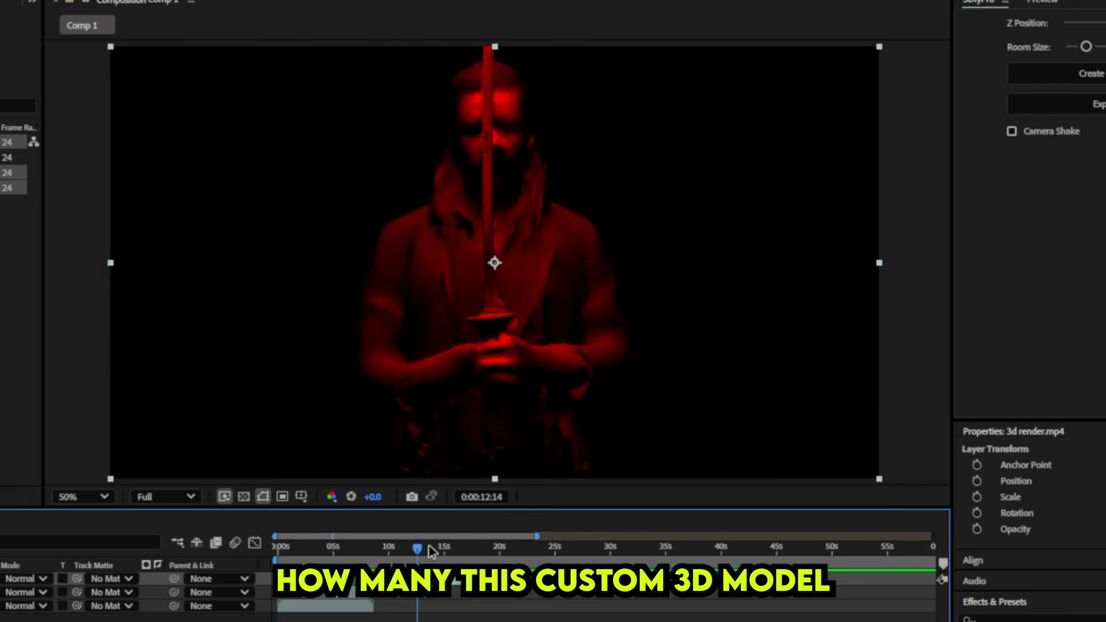
{"action": "left_click", "coordinate": [361, 547]}
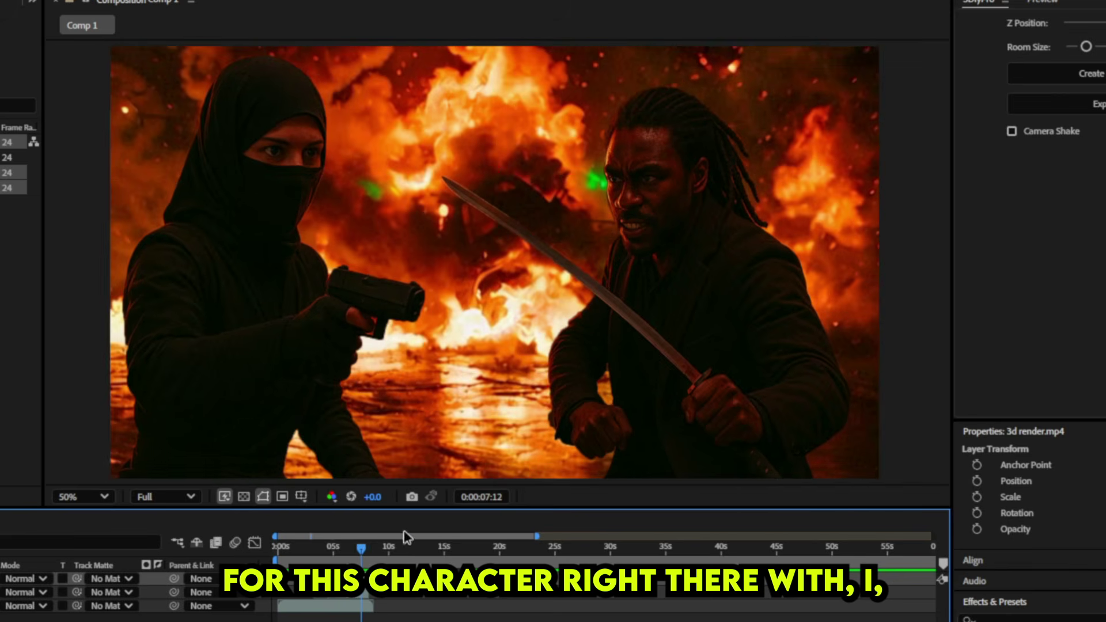
Scrub through the explosion scene.mp4 and 3d render.mp4 clips in Comp 1 to review the sequence.
{"action": "left_click_drag", "start_coordinate": [403, 544], "coordinate": [417, 562]}
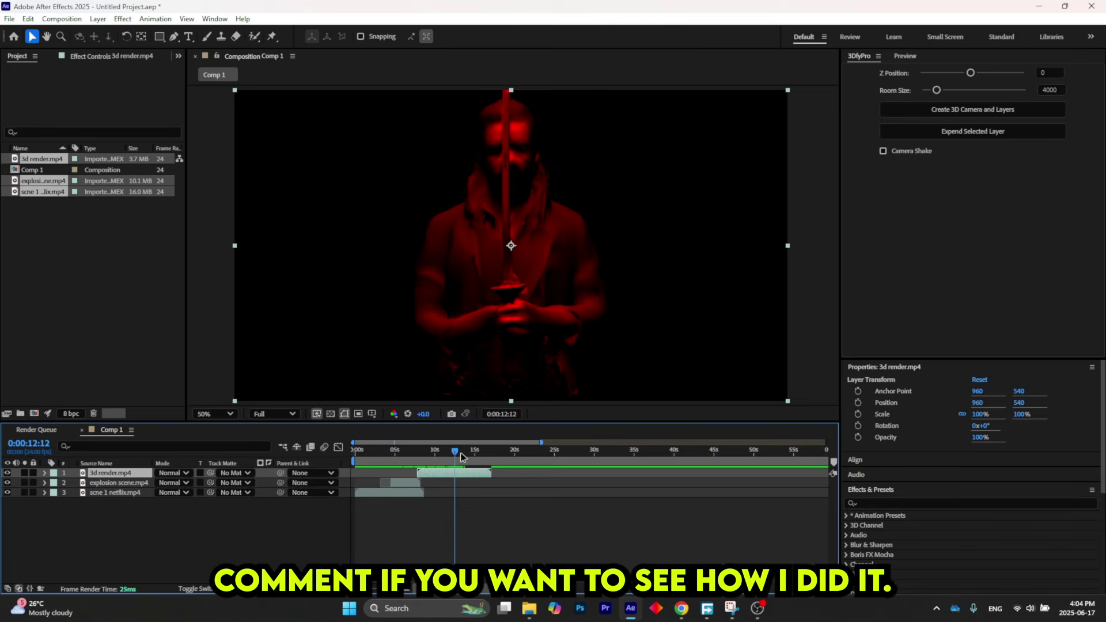
{"action": "left_click_drag", "start_coordinate": [461, 457], "coordinate": [409, 454]}
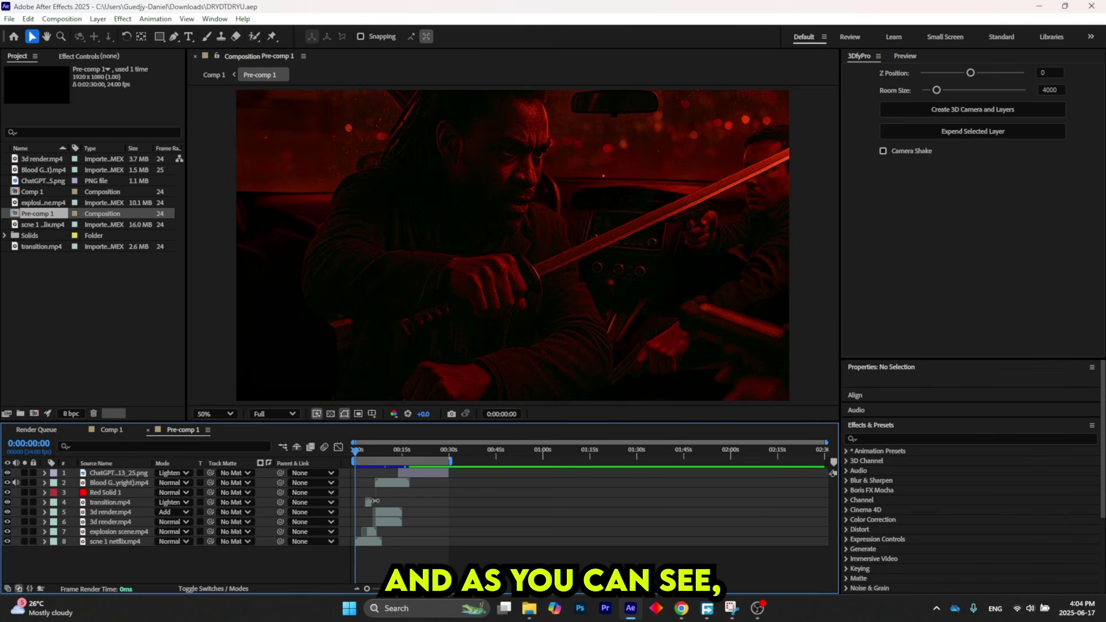
Examine the transitions made with transition.mp4 and Red Solid 1 in Pre-comp 1, and return the playhead to the start.
{"action": "scroll", "coordinate": [401, 522], "scroll_direction": "up", "scroll_amount": 3, "text": "alt"}
{"action": "scroll", "coordinate": [402, 522], "scroll_direction": "left", "scroll_amount": 3}
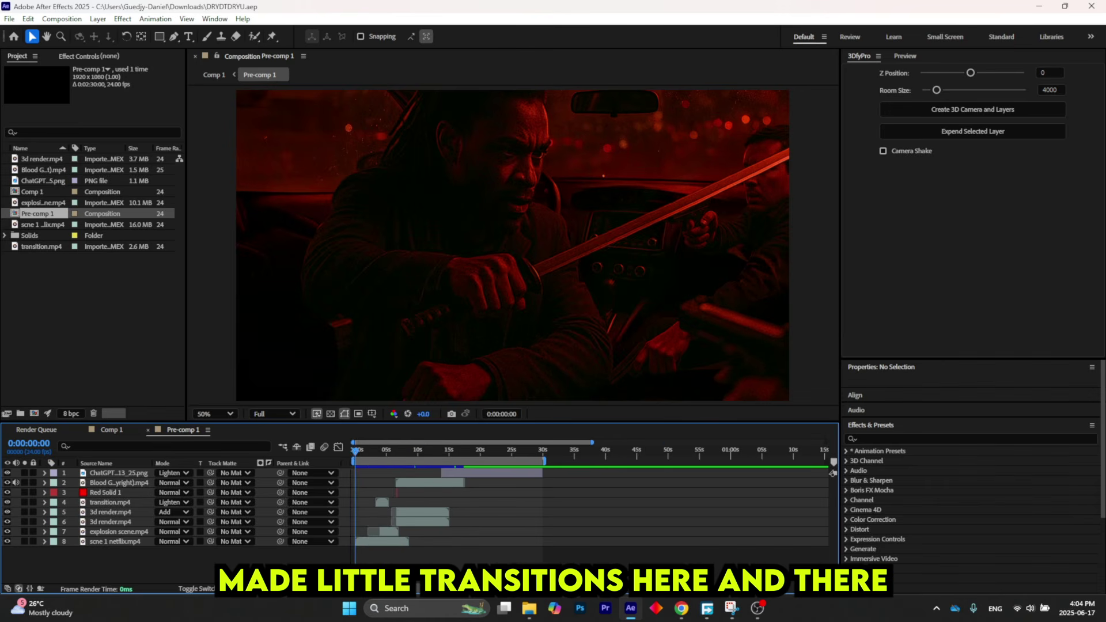
{"action": "left_click_drag", "start_coordinate": [362, 454], "coordinate": [386, 454]}
{"action": "left_click_drag", "start_coordinate": [385, 453], "coordinate": [398, 453]}
{"action": "scroll", "coordinate": [391, 493], "scroll_direction": "up", "scroll_amount": 2}
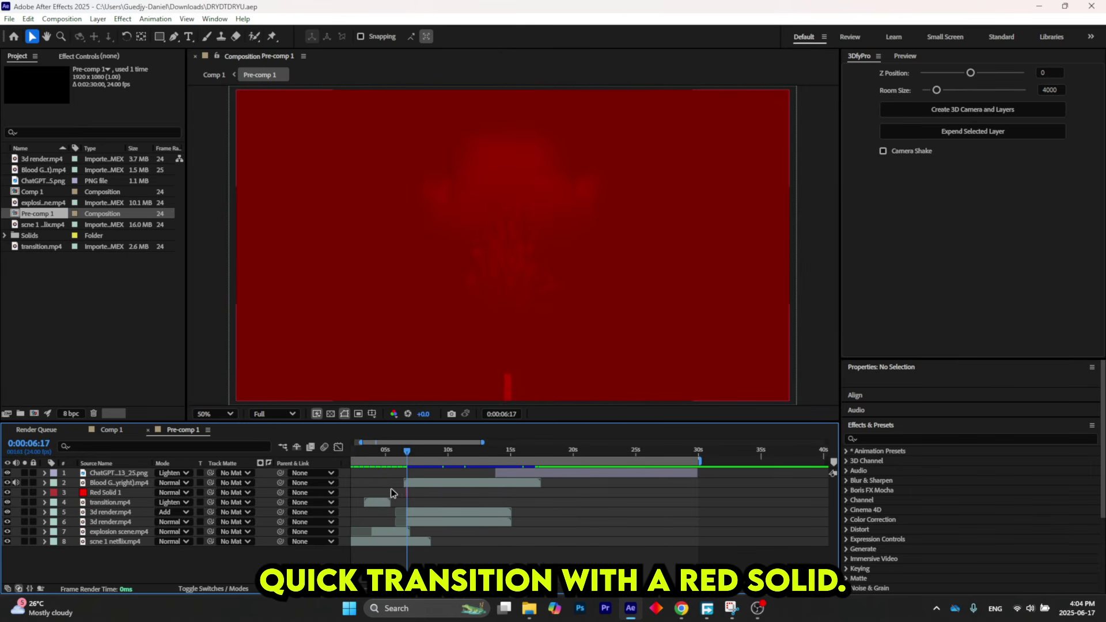
{"action": "left_click", "coordinate": [402, 490]}
{"action": "left_click_drag", "start_coordinate": [408, 453], "coordinate": [325, 476]}
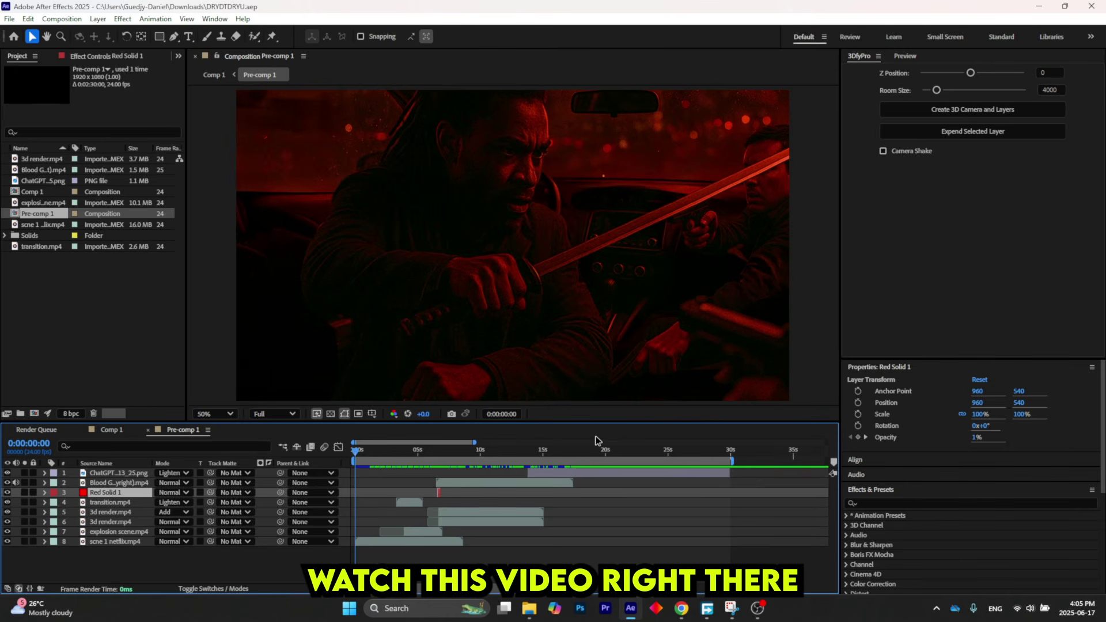
{"action": "left_click", "coordinate": [757, 608]}
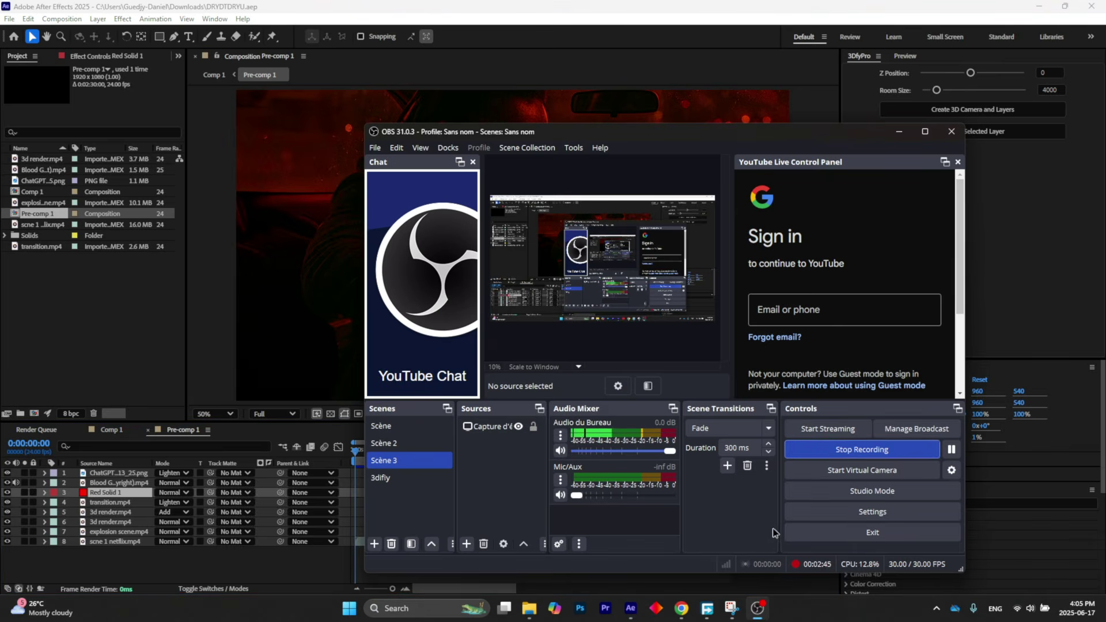